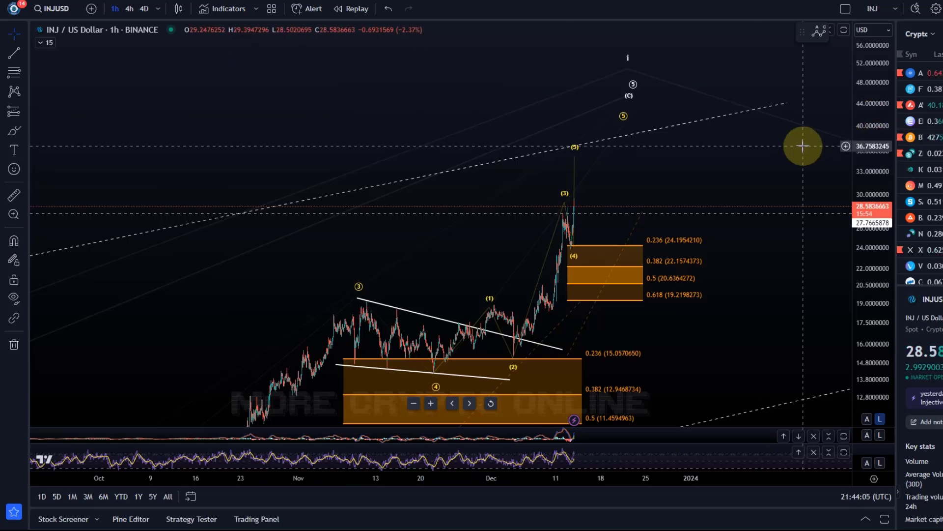
- Center the recent rally and measure the price distance from the wave (4) low to the latest high
drag(732, 181, 602, 303)
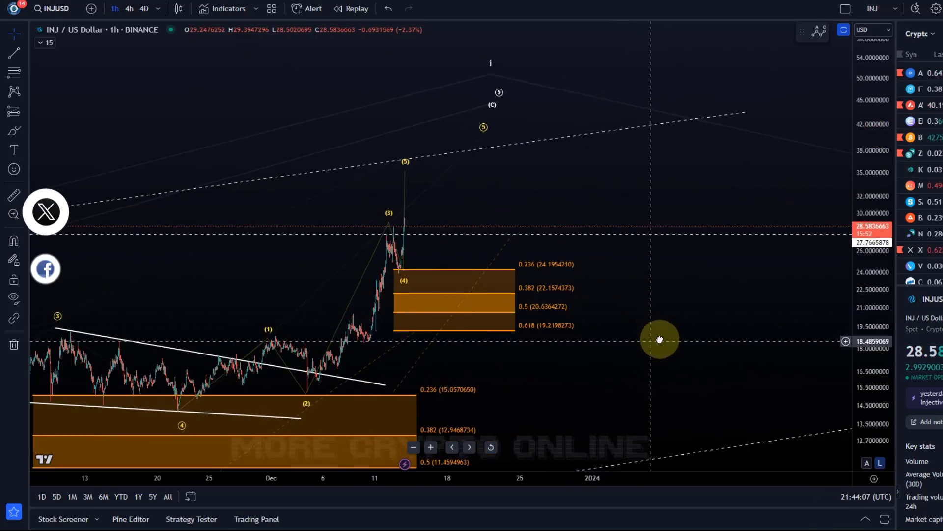
drag(659, 339, 842, 337)
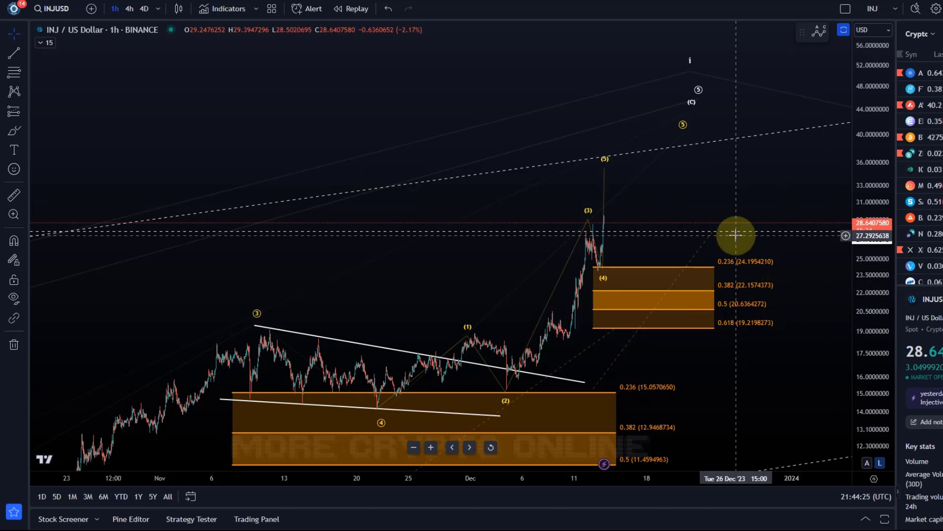
click(600, 273)
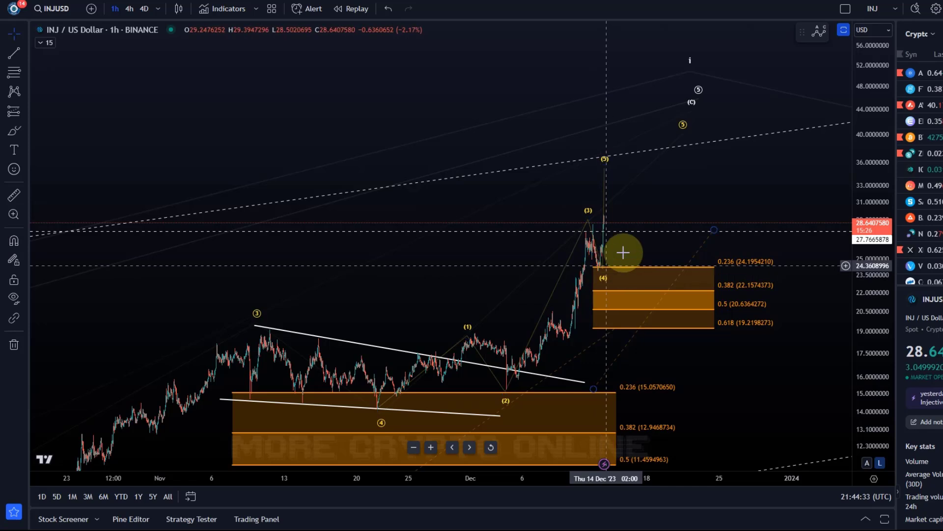
click(616, 220)
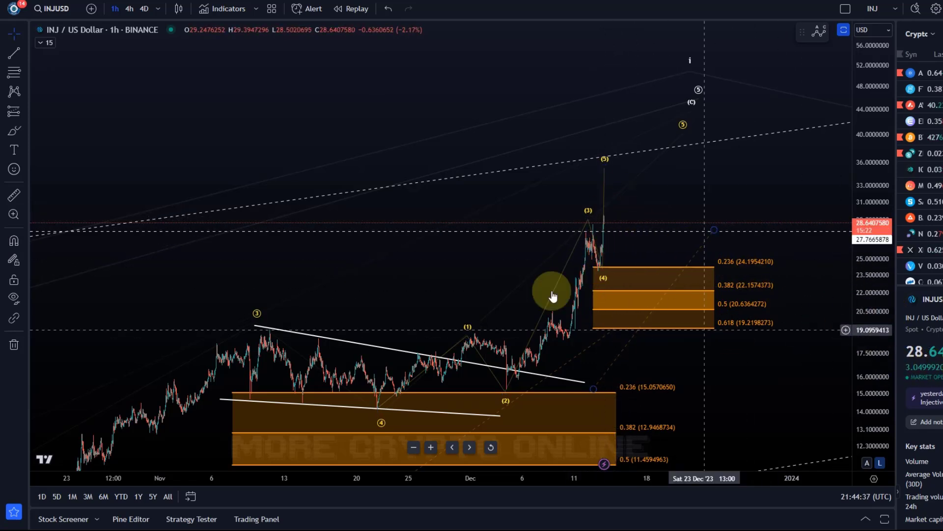
click(14, 195)
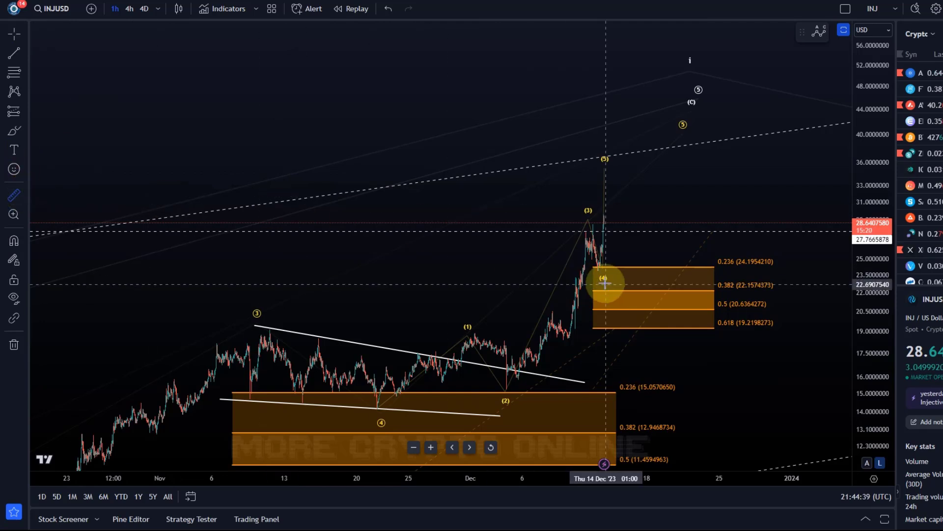
click(616, 270)
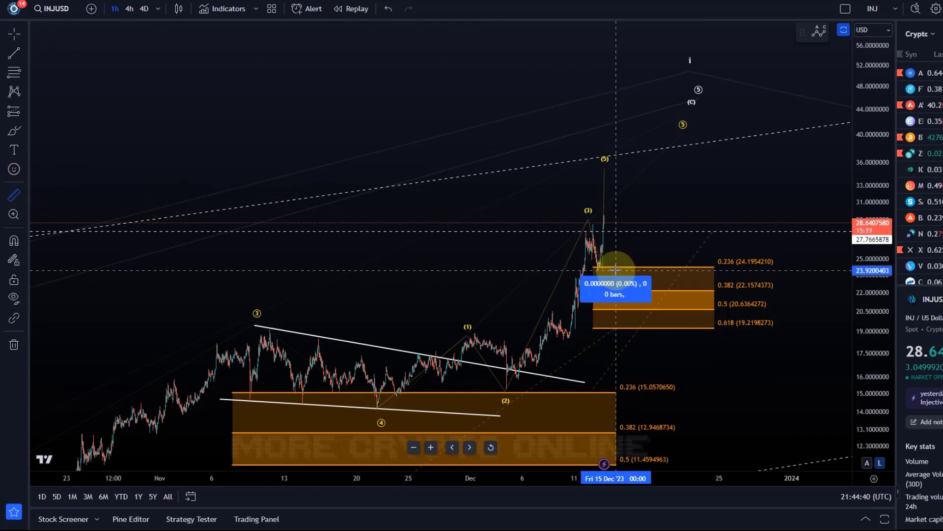
click(629, 214)
click(547, 211)
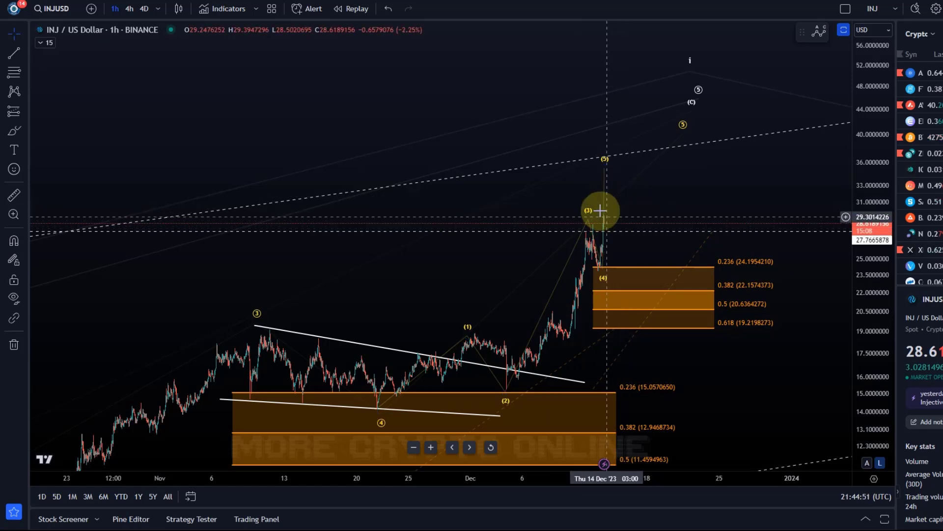
- Raise the wave (5) target and move it later, pull ⑤ and (C) inward, then show the 4-hour chart
mouse_move(606, 166)
mouse_down()
mouse_move(683, 147)
mouse_move(624, 169)
mouse_move(644, 154)
mouse_up()
drag(685, 132, 647, 137)
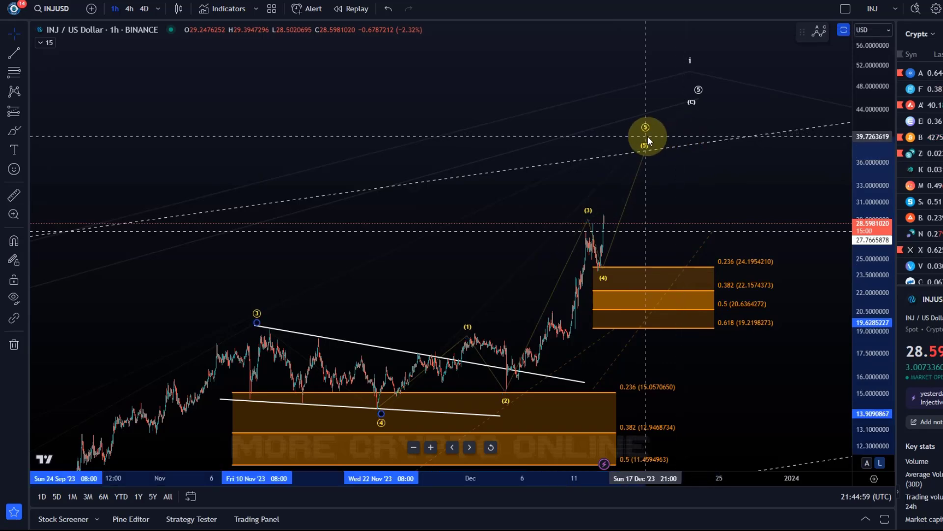
mouse_move(694, 110)
mouse_down()
mouse_move(645, 113)
mouse_move(680, 94)
mouse_move(661, 95)
mouse_up()
scroll(654, 102, down, 3)
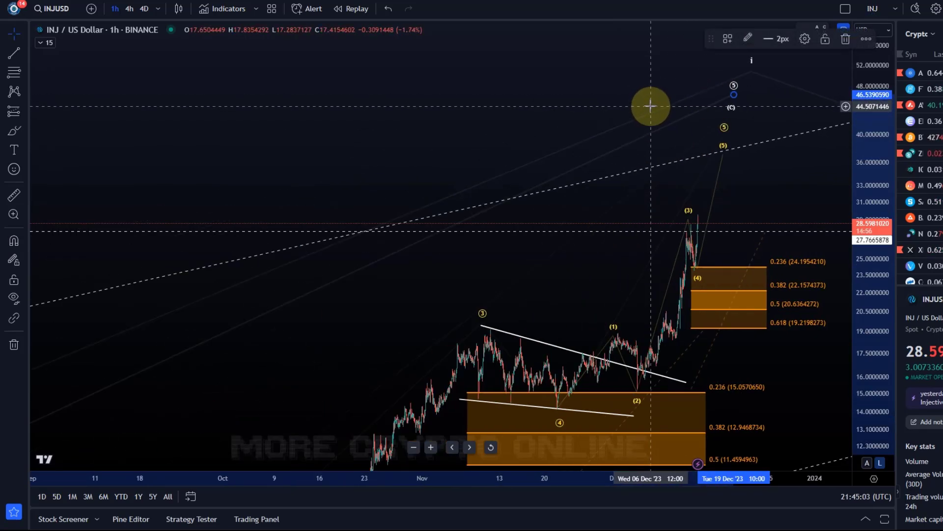
click(128, 9)
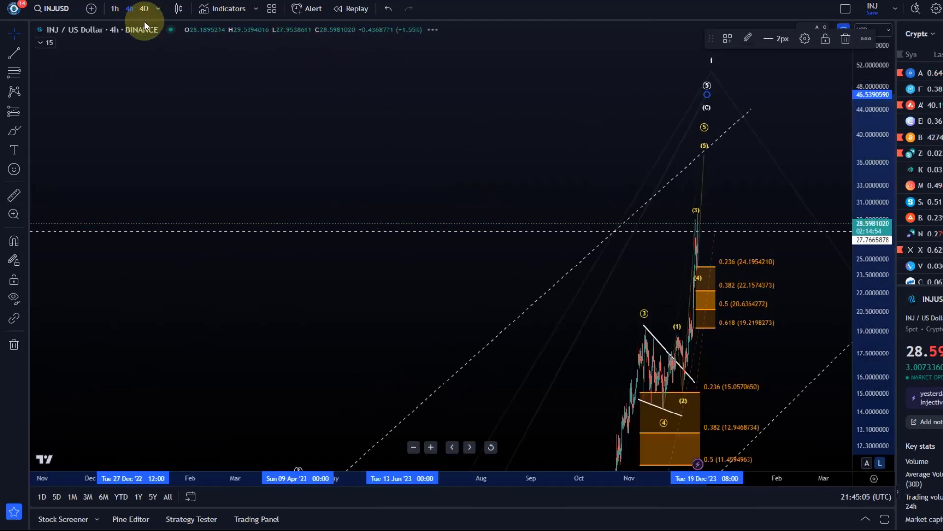
- Review the full 4-hour wave count back to November 2023, then switch to the 4-day timeframe
drag(415, 200, 634, 31)
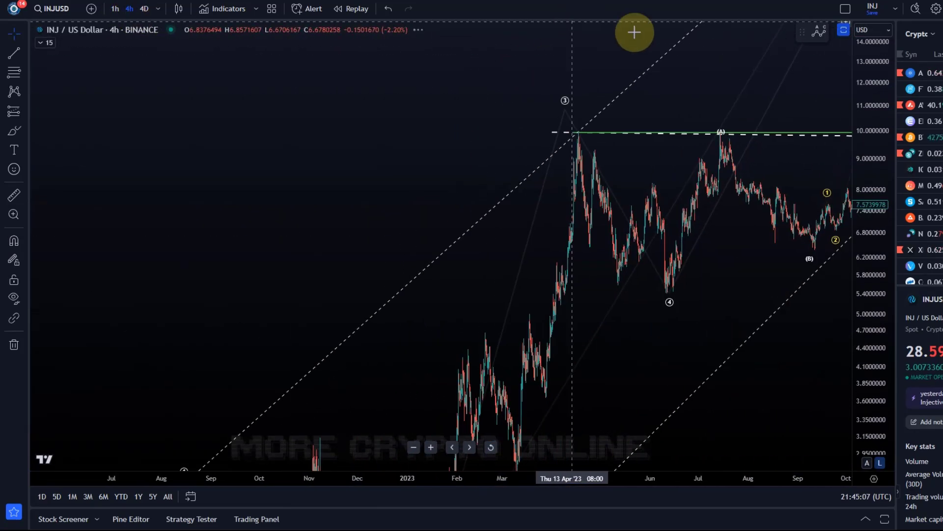
drag(869, 131, 874, 382)
drag(724, 367, 492, 463)
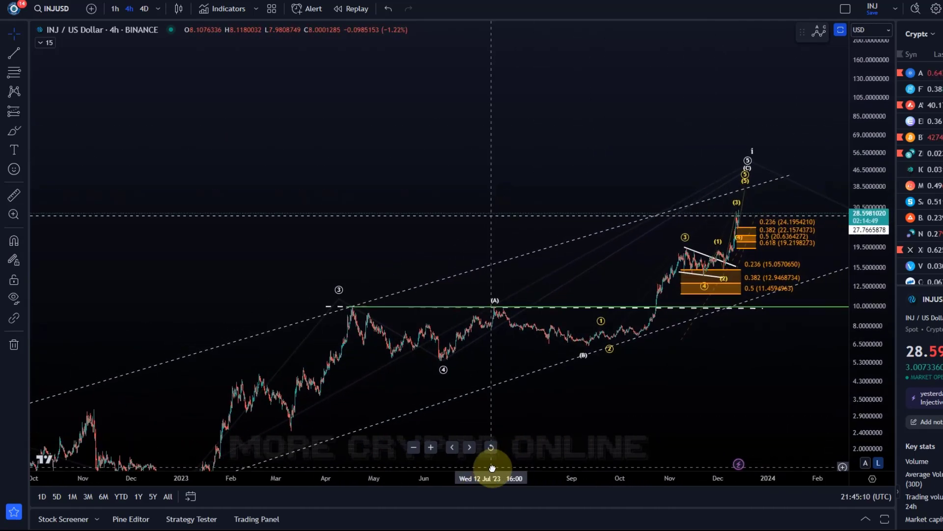
click(743, 197)
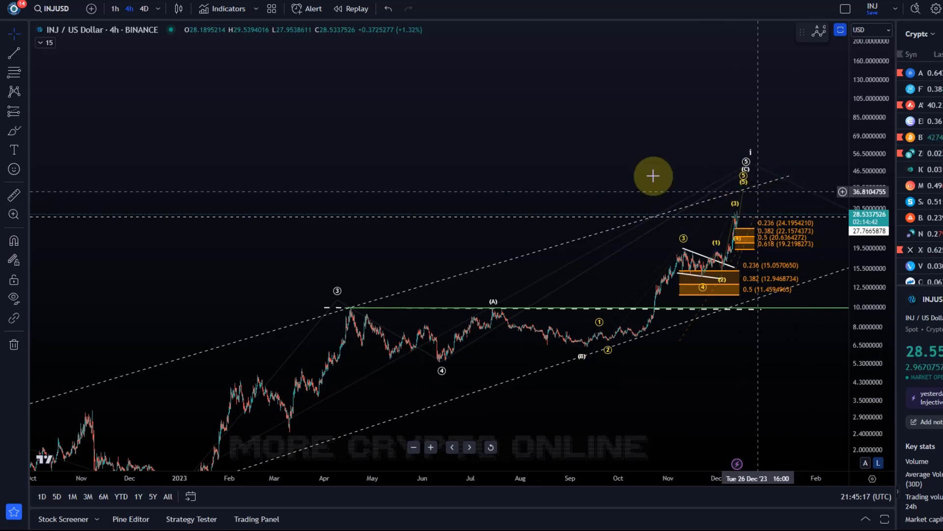
click(145, 8)
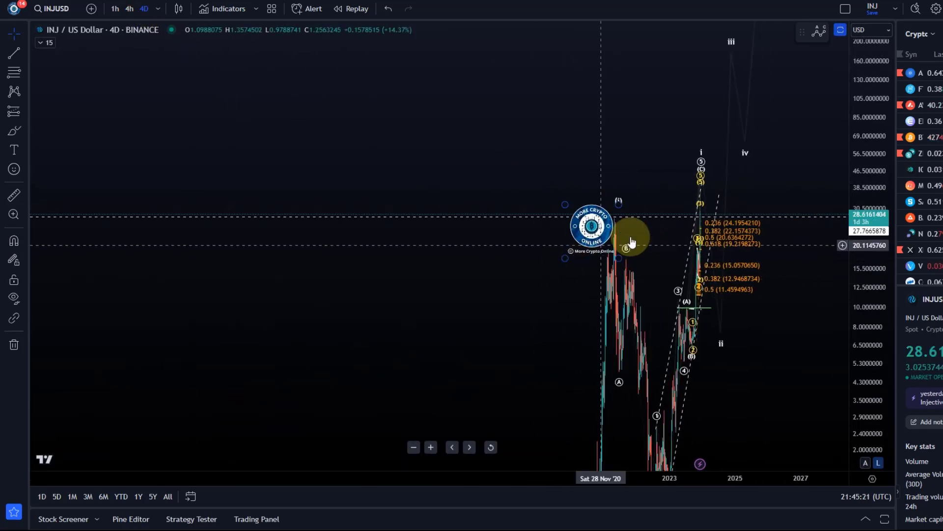
- On the 4-day chart, raise the wave point near the 2023 peak, then return to the 1-hour chart
scroll(576, 209, up, 2)
scroll(576, 207, up, 3)
drag(602, 360, 806, 337)
scroll(790, 339, up, 2)
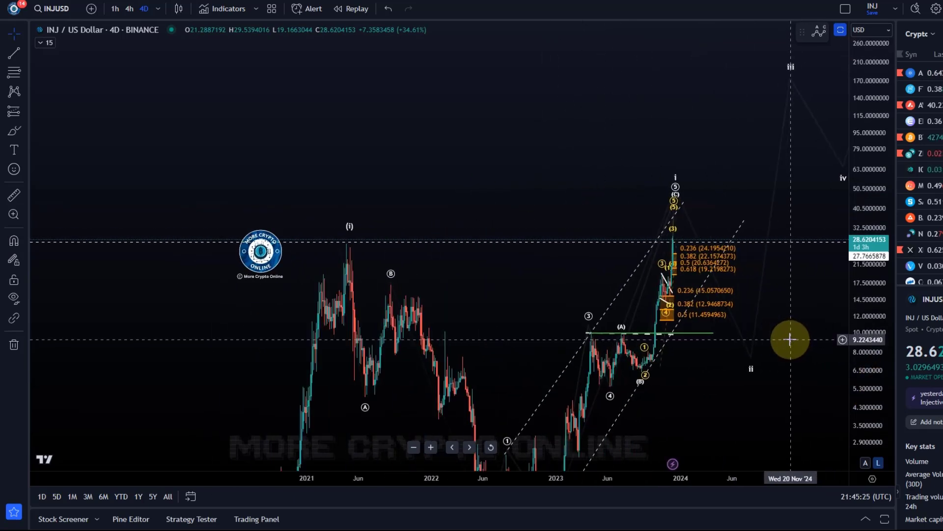
scroll(718, 337, up, 3)
drag(659, 339, 842, 221)
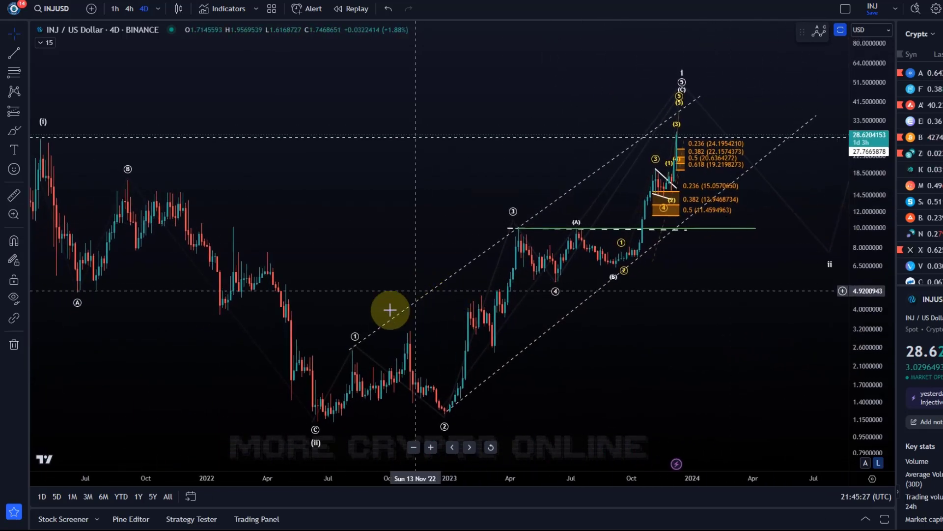
click(677, 125)
drag(676, 124, 640, 73)
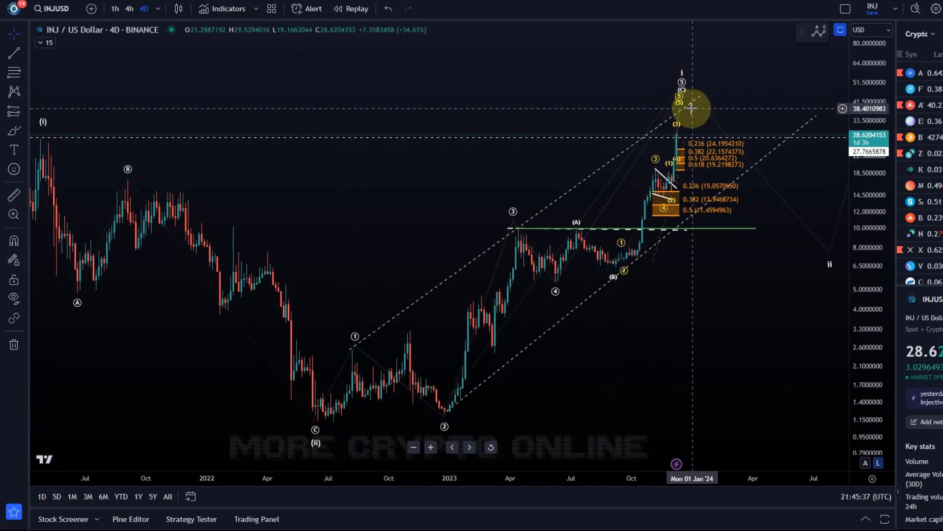
scroll(693, 360, up, 2)
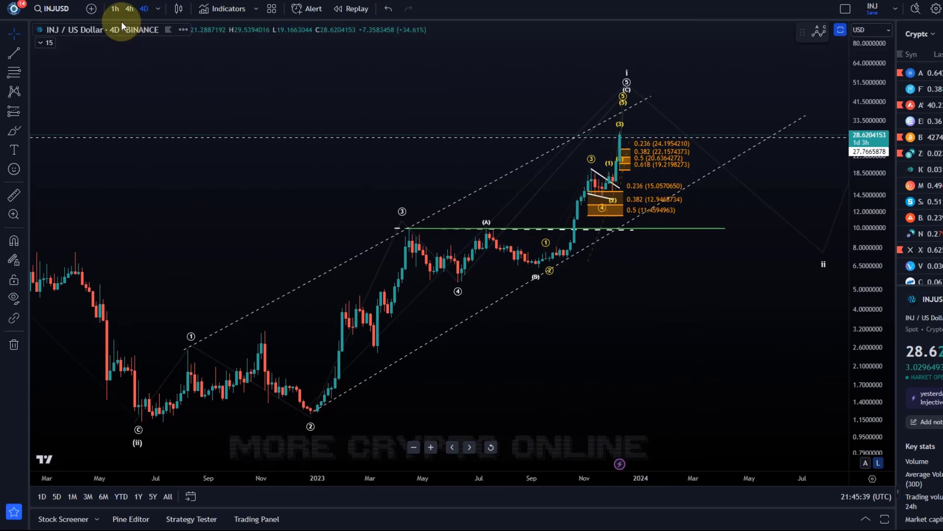
click(116, 9)
scroll(403, 288, down, 10)
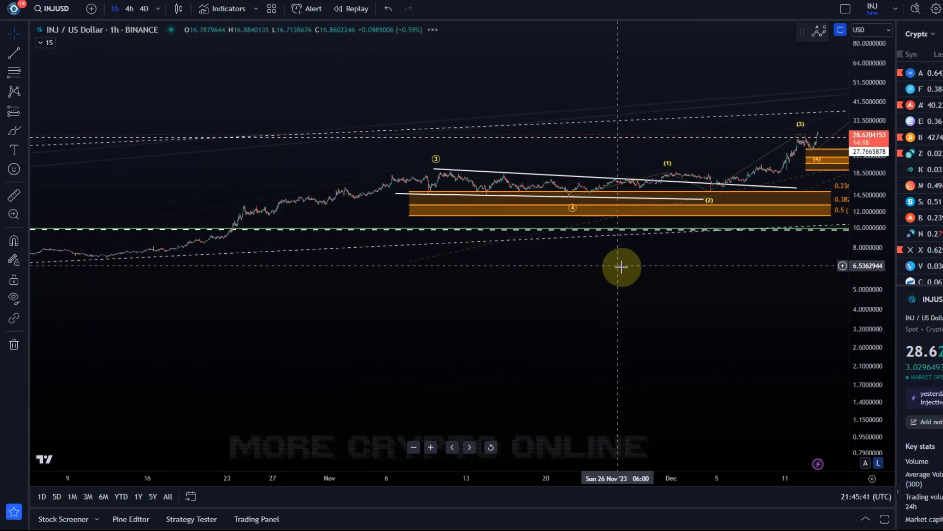
drag(874, 343, 474, 114)
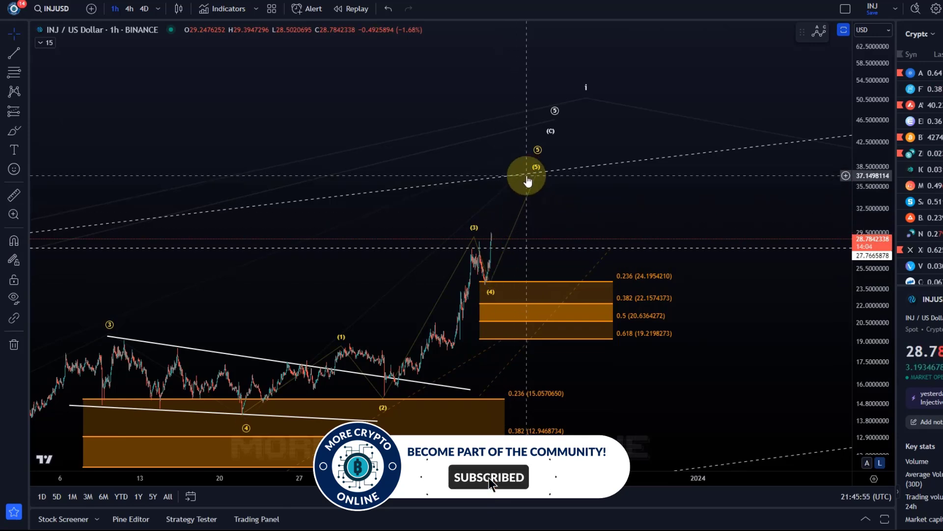
drag(434, 209, 463, 164)
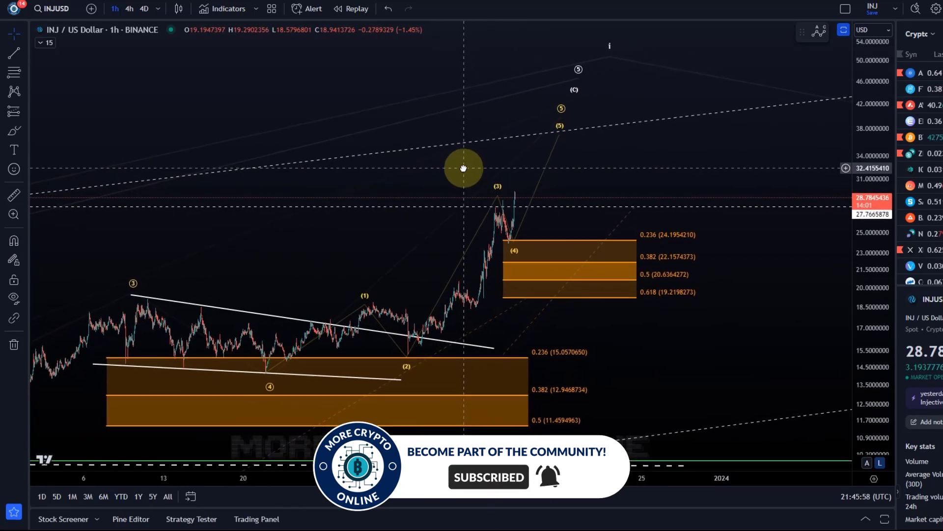
click(22, 74)
click(59, 104)
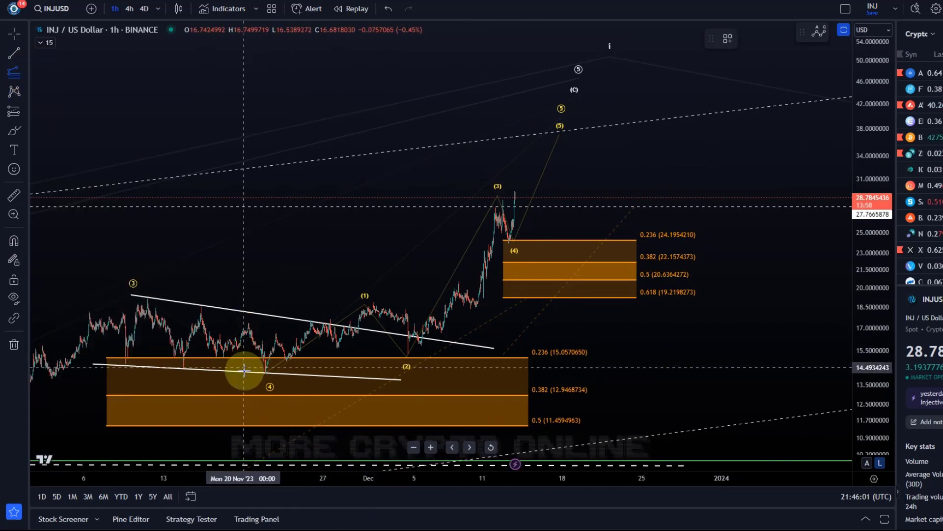
drag(254, 372, 593, 243)
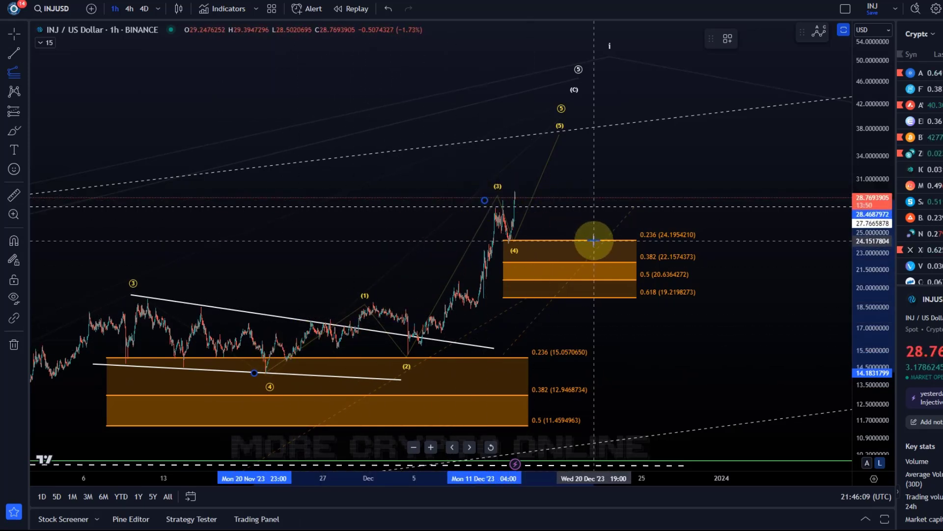
click(593, 240)
click(716, 35)
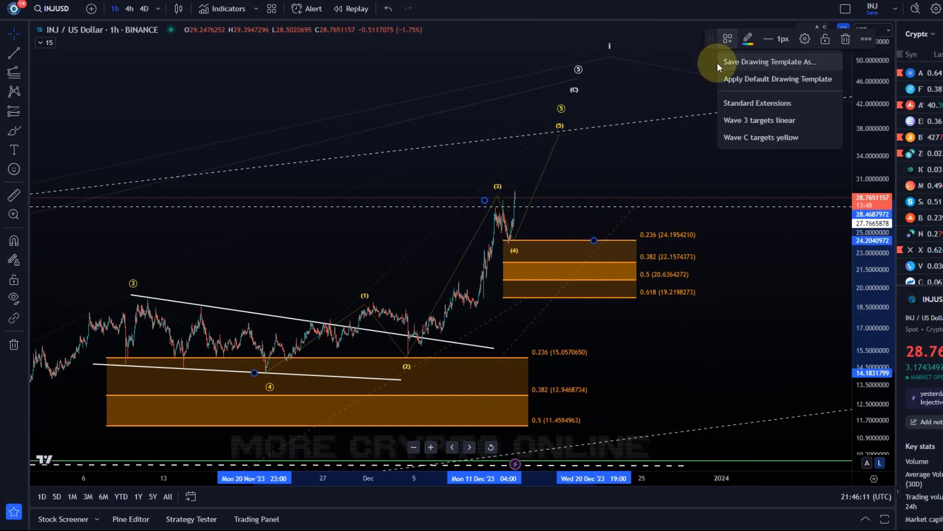
click(712, 99)
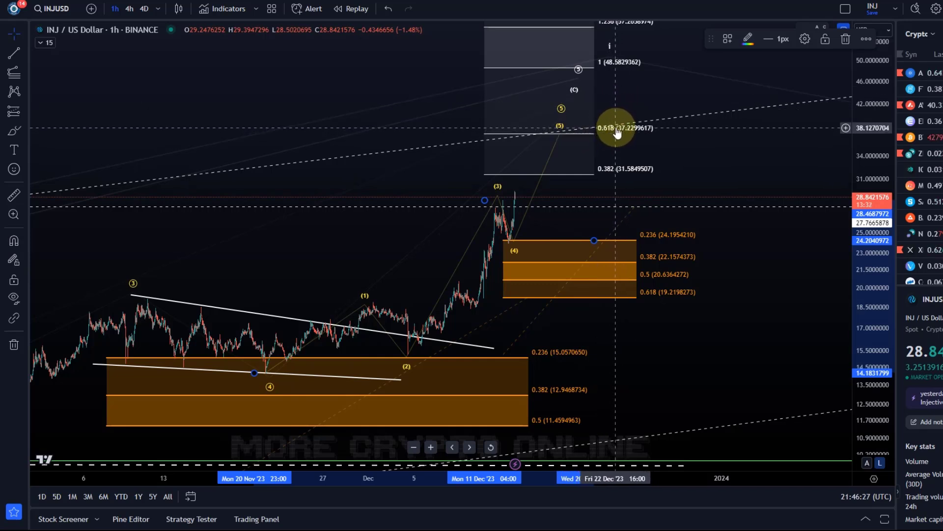
key(Delete)
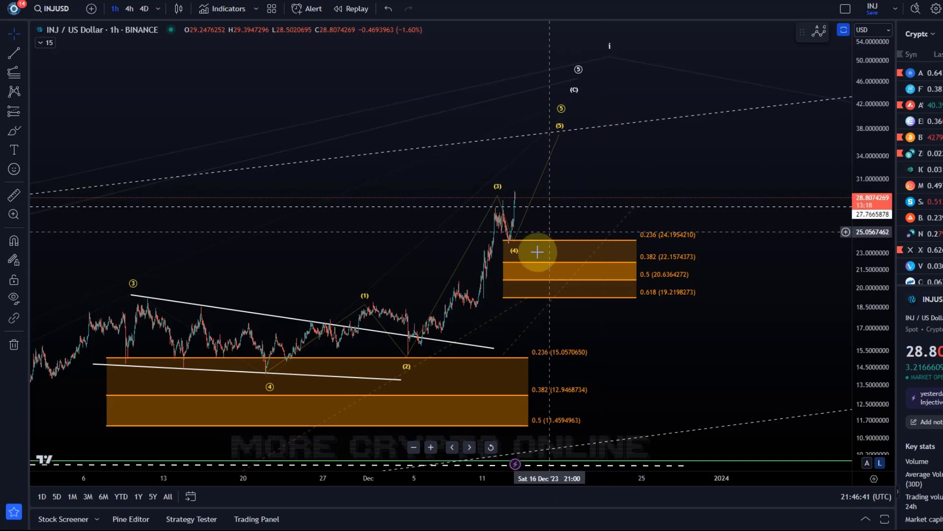
- Nudge the wave (4) anchor up to the 0.236 Fibonacci level near 24.36
click(513, 245)
mouse_move(513, 245)
mouse_down()
mouse_move(556, 268)
mouse_move(548, 274)
mouse_move(513, 239)
mouse_up()
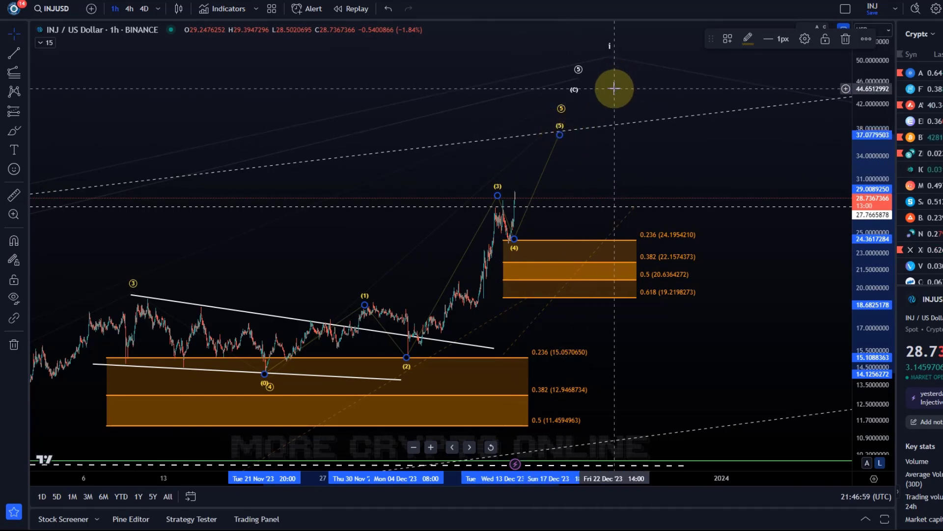
scroll(385, 354, down, 3)
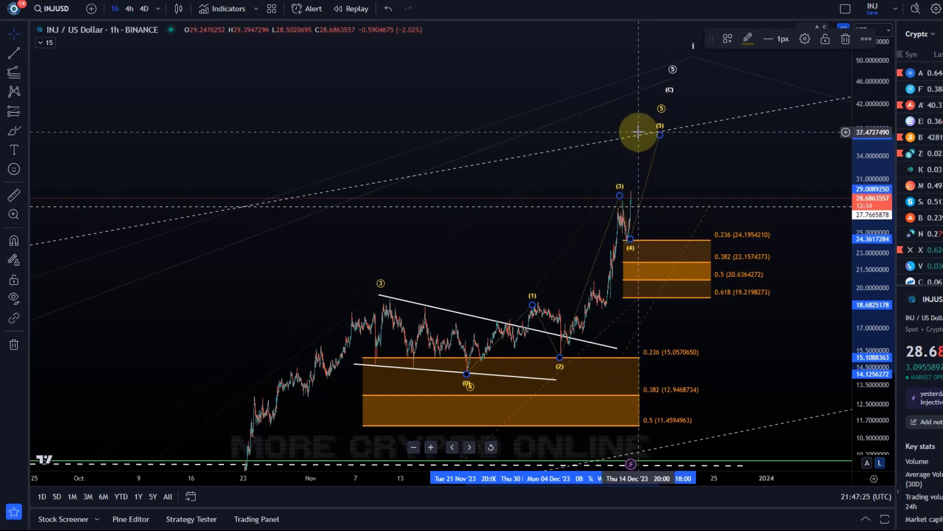
scroll(611, 231, down, 1)
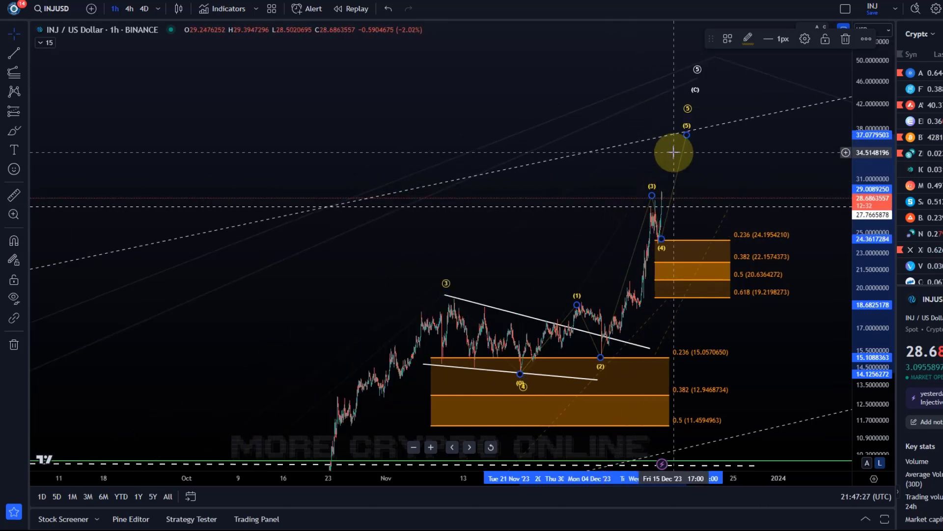
click(695, 248)
click(659, 243)
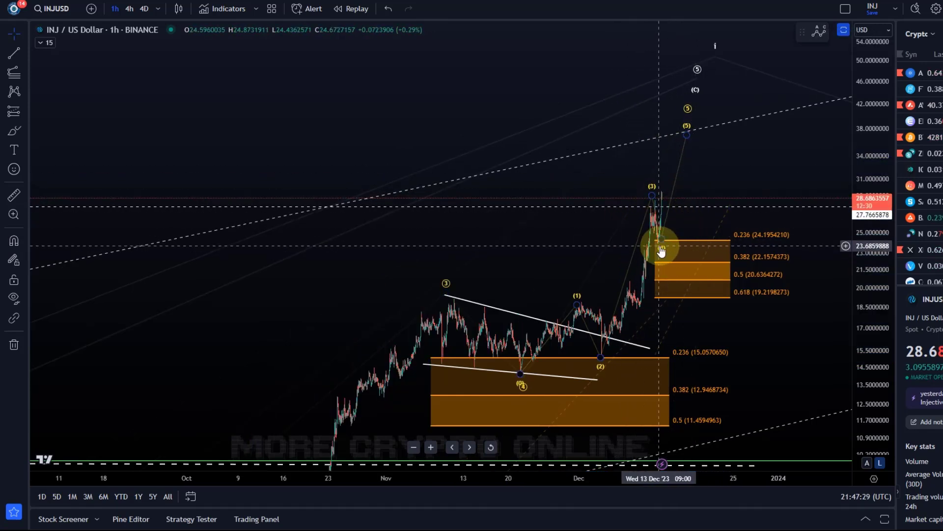